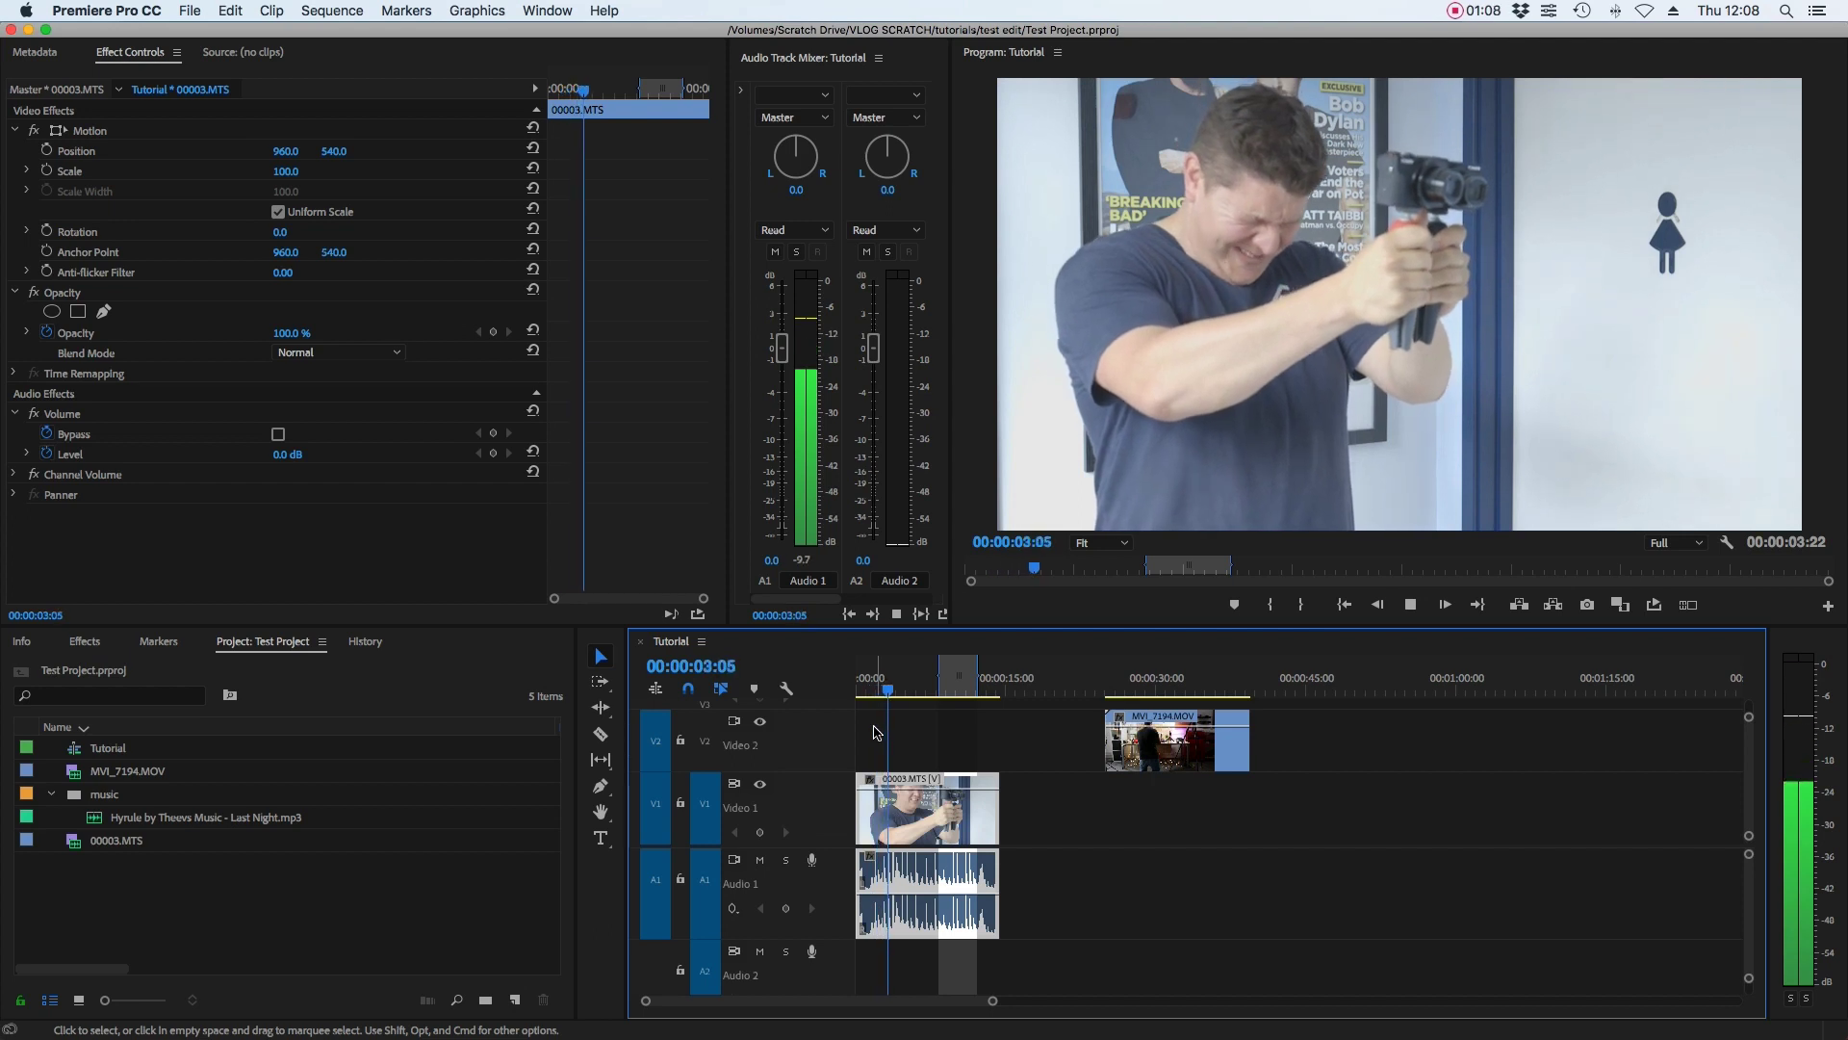
Move the playhead to about 25 seconds, onto the MVI_7194.MOV tripod clip on V2.
left_click(1109, 679)
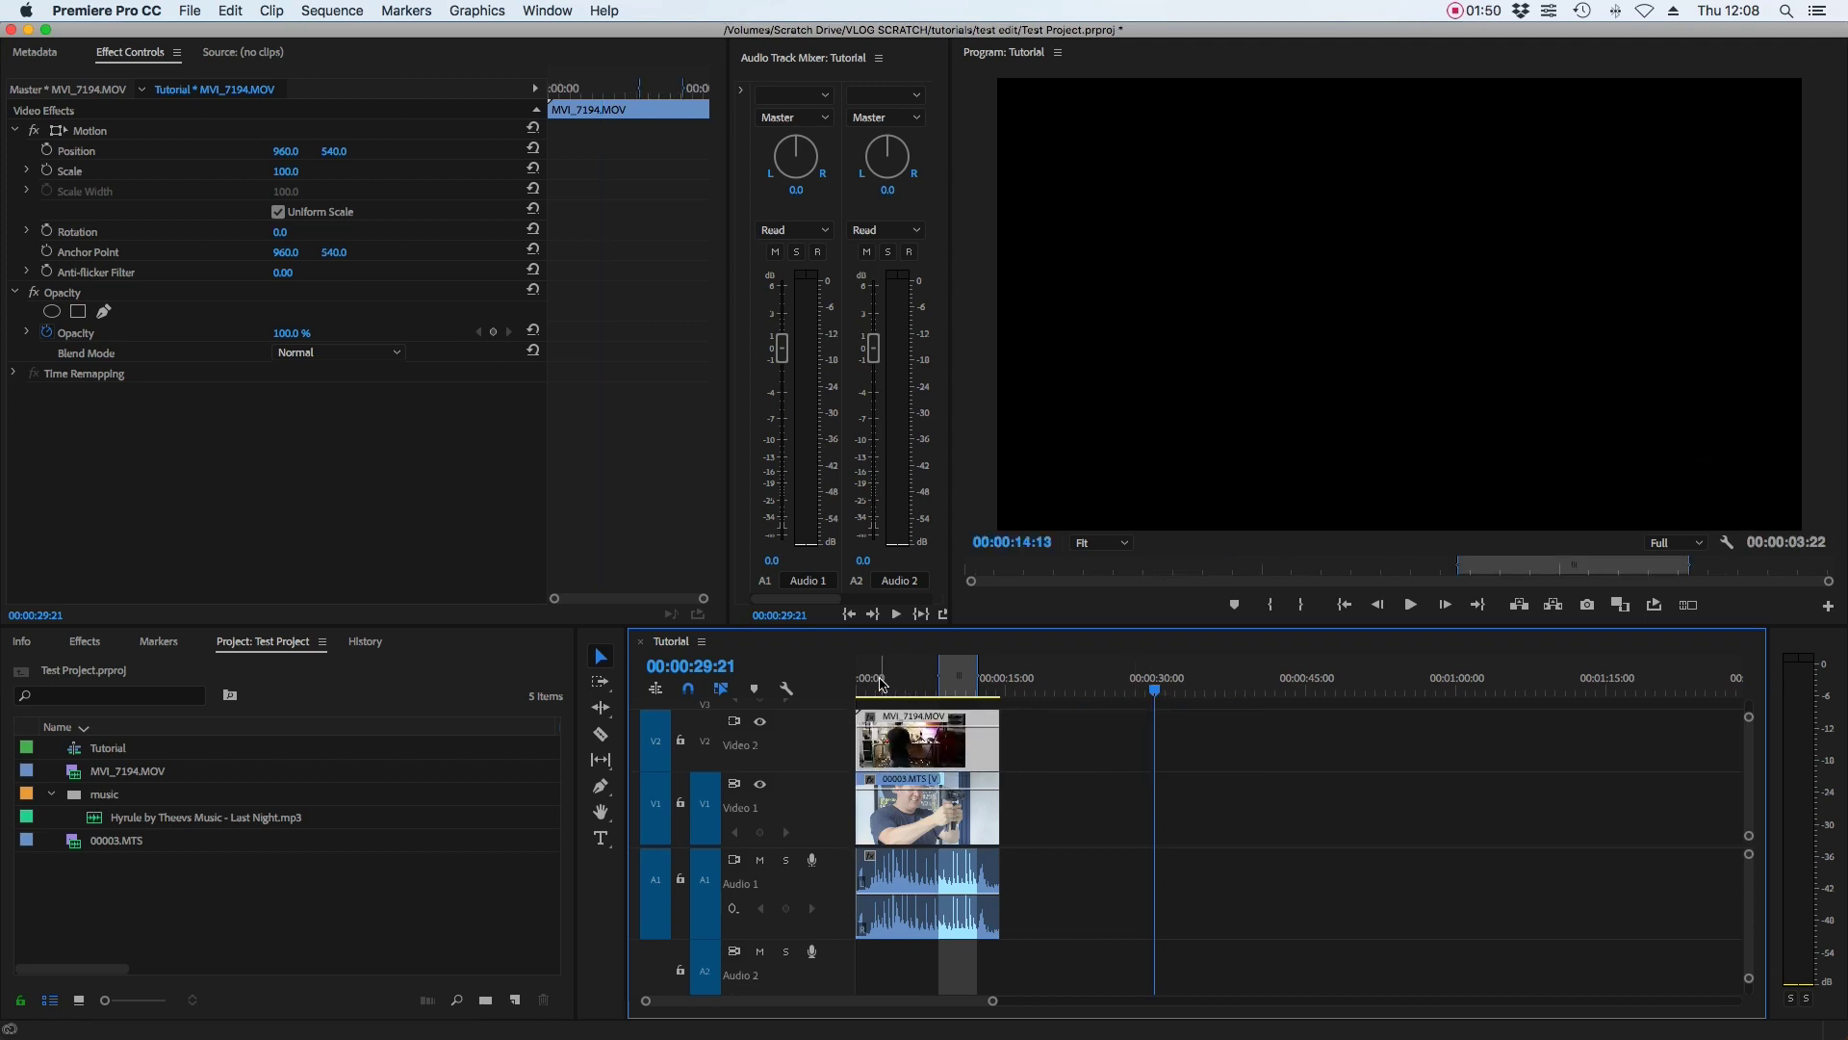
Place the playhead within the stacked MVI_7194 and 00003 clips at the sequence start.
left_click(909, 679)
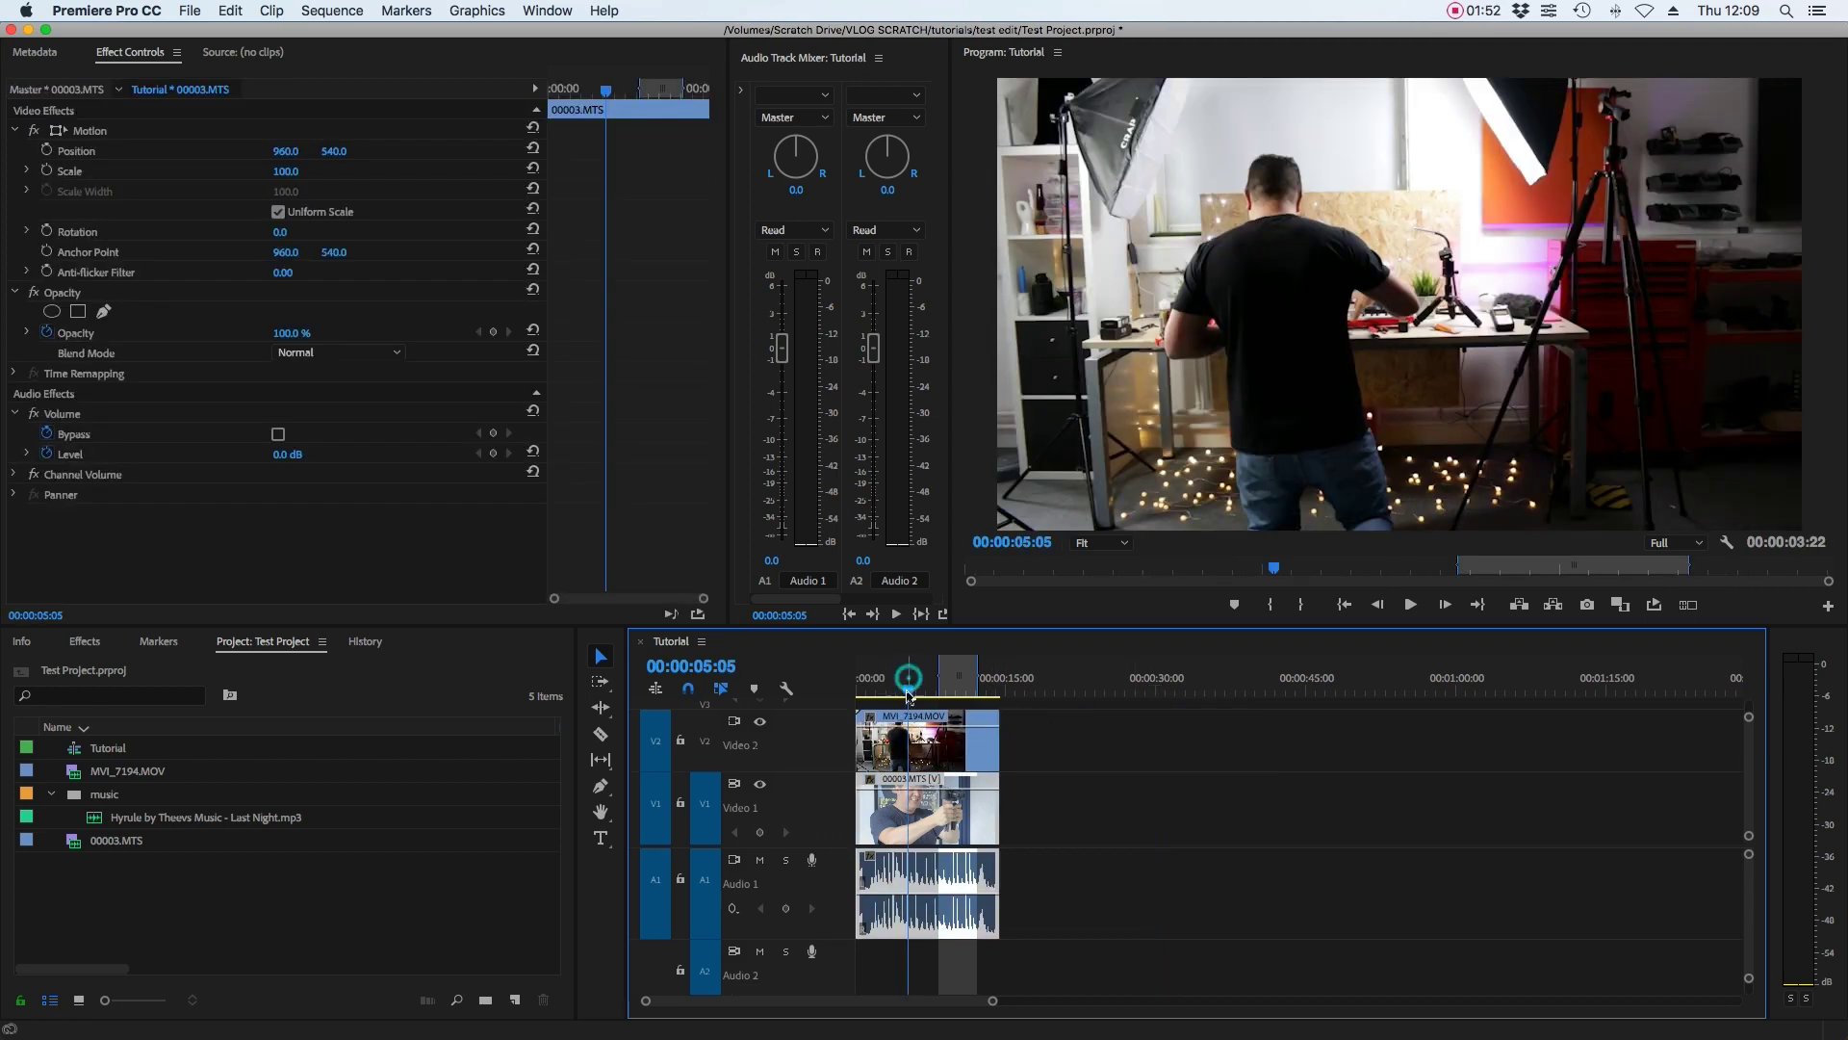
Nest the selected MVI_7194 and 00003 clips as Nested Sequence 04.
right_click(917, 816)
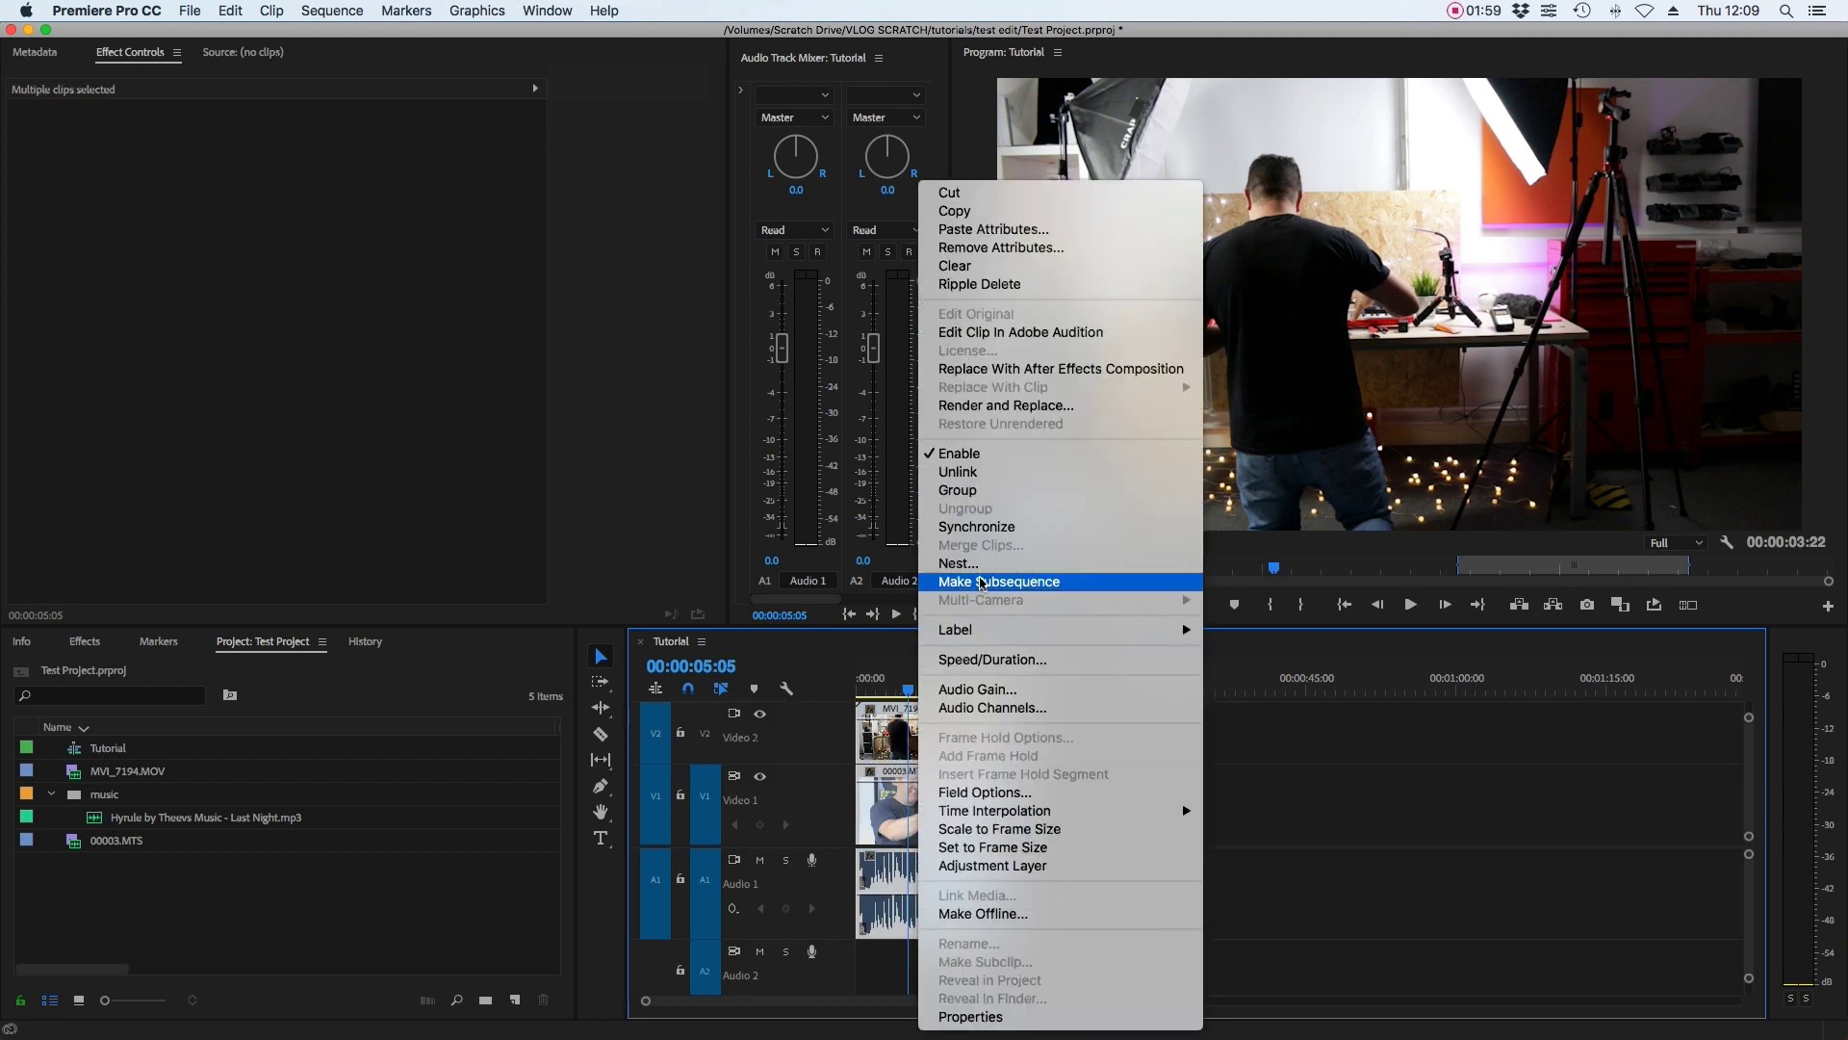
left_click(980, 565)
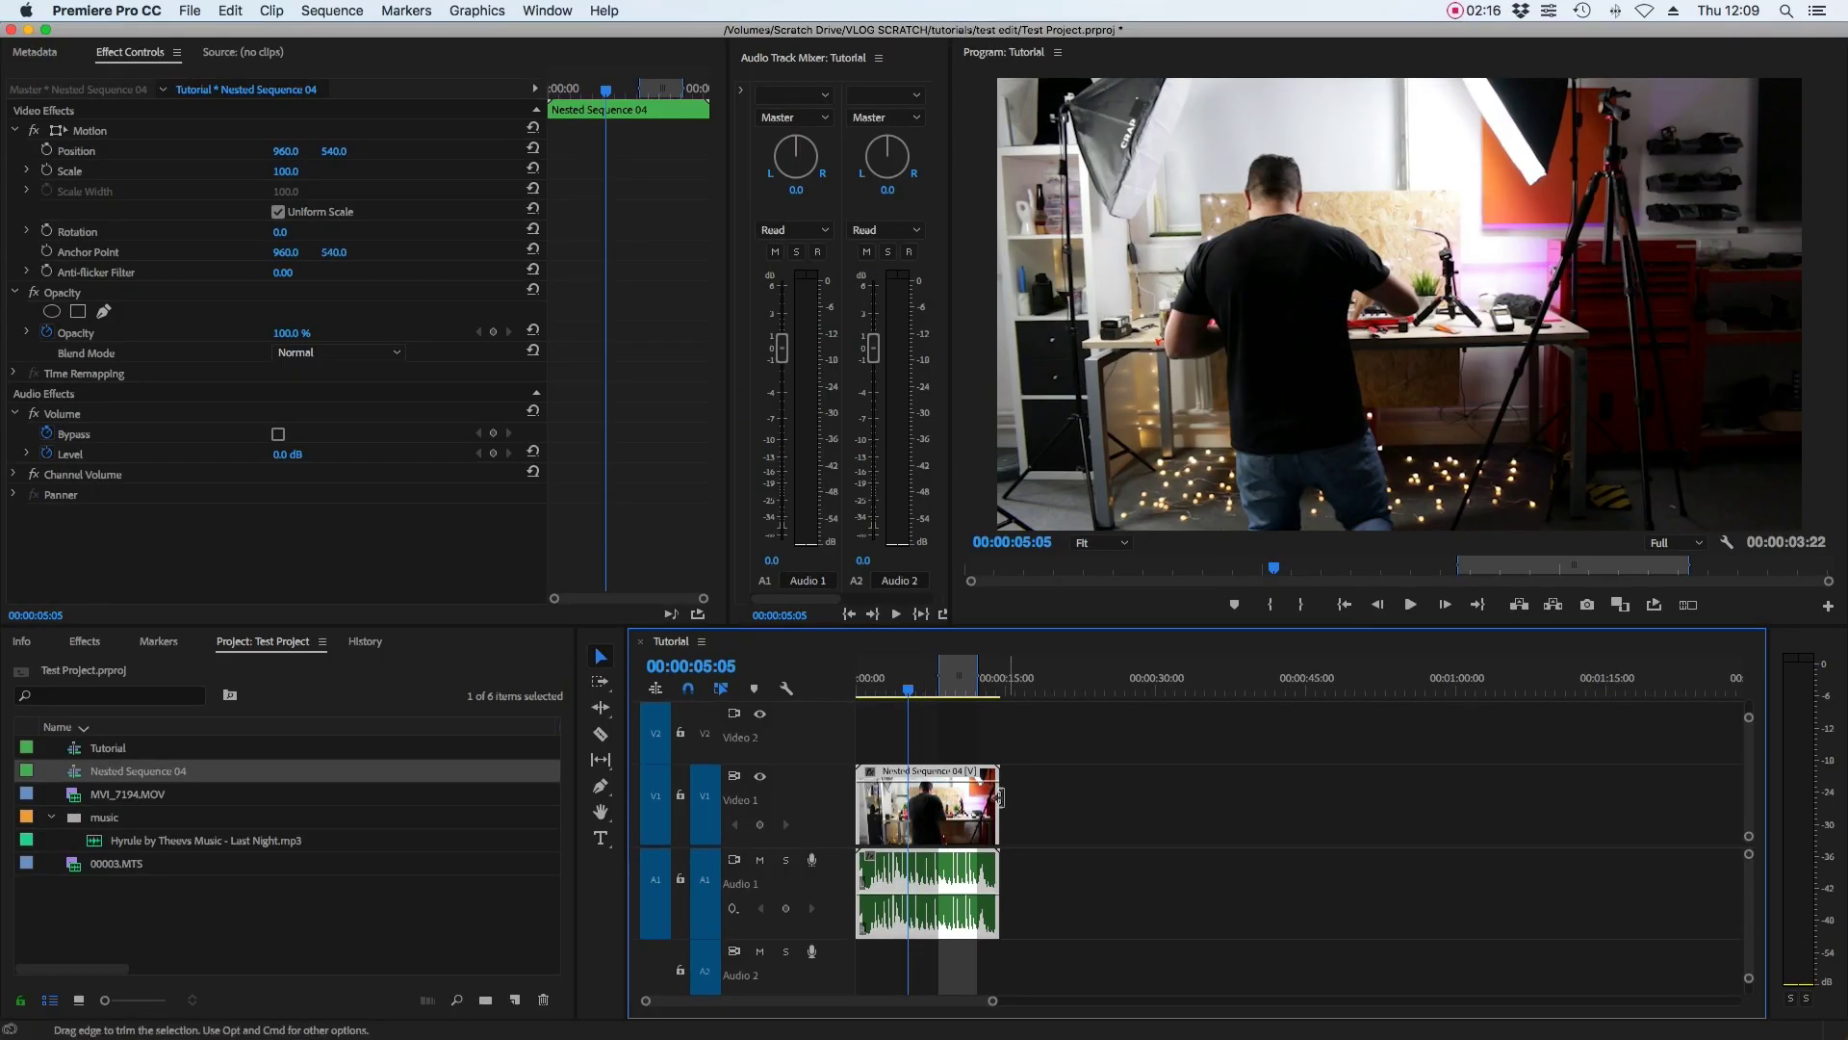
Apply Warp Stabilizer from the Effects panel to the Nested Sequence 04 clip.
left_click(90, 643)
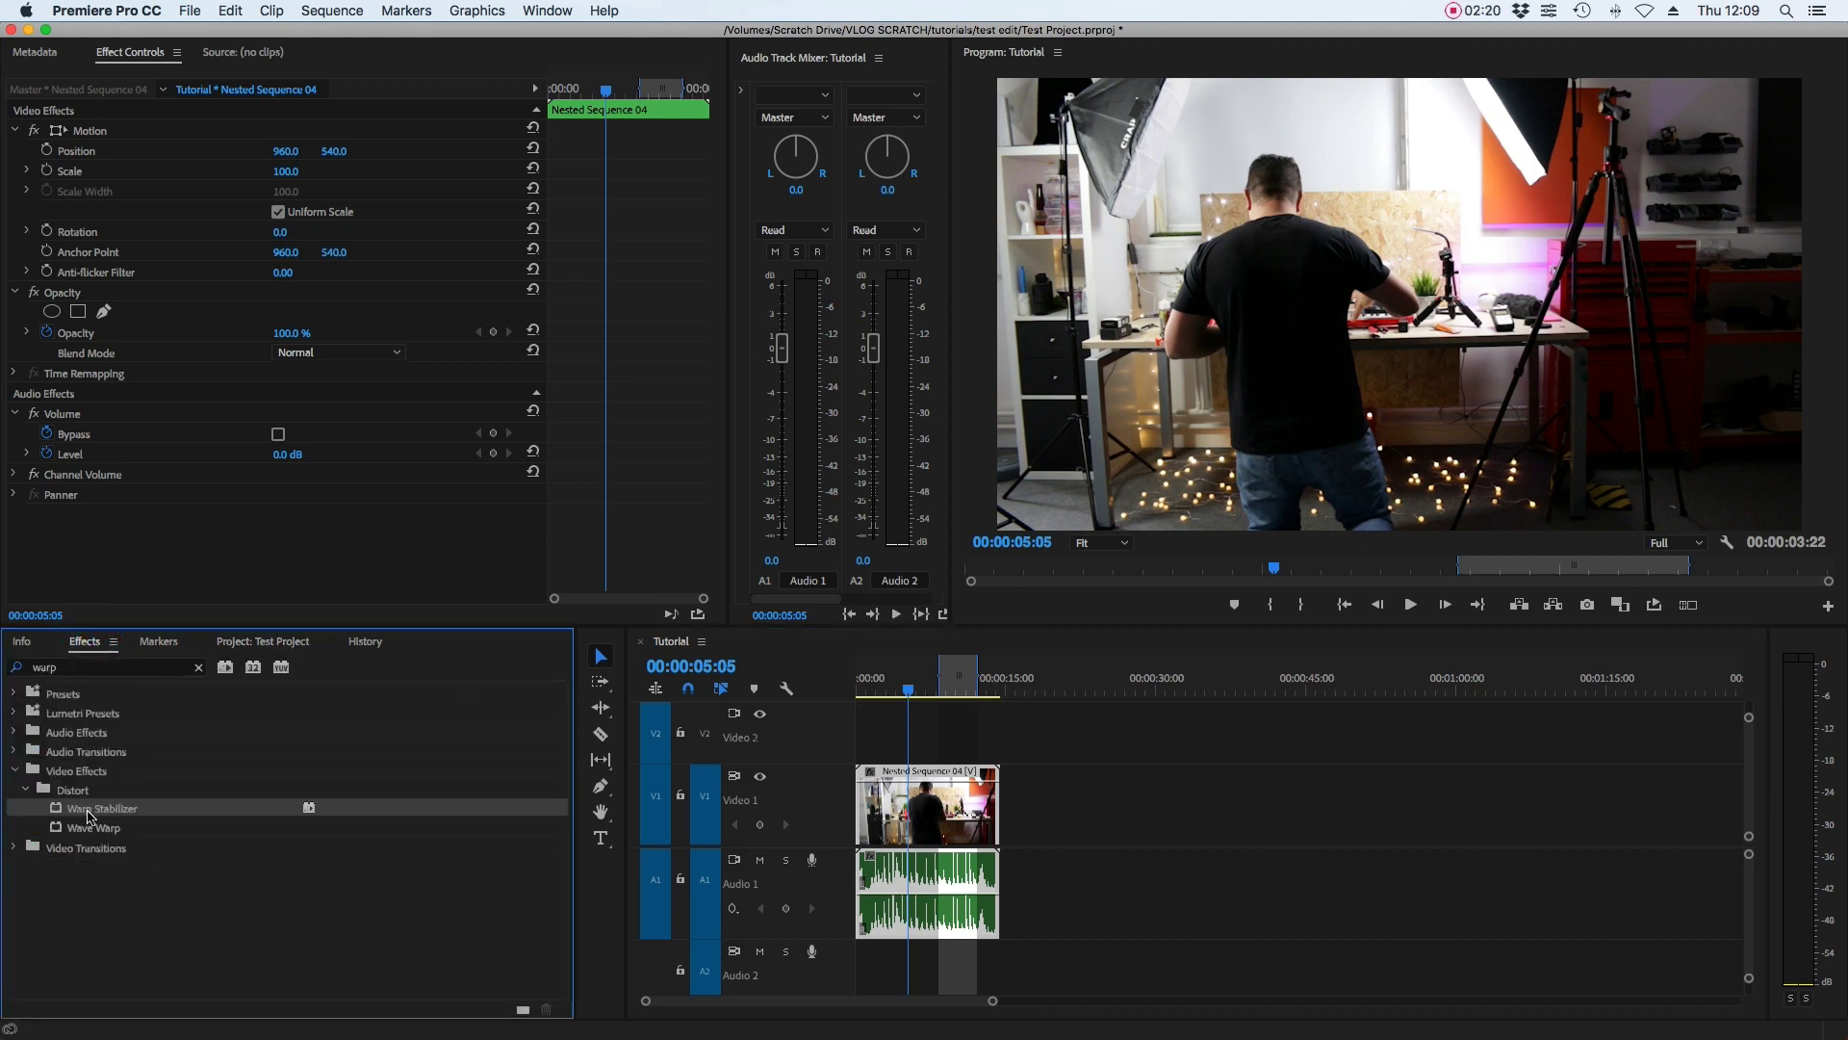
left_click_drag(101, 808, 899, 826)
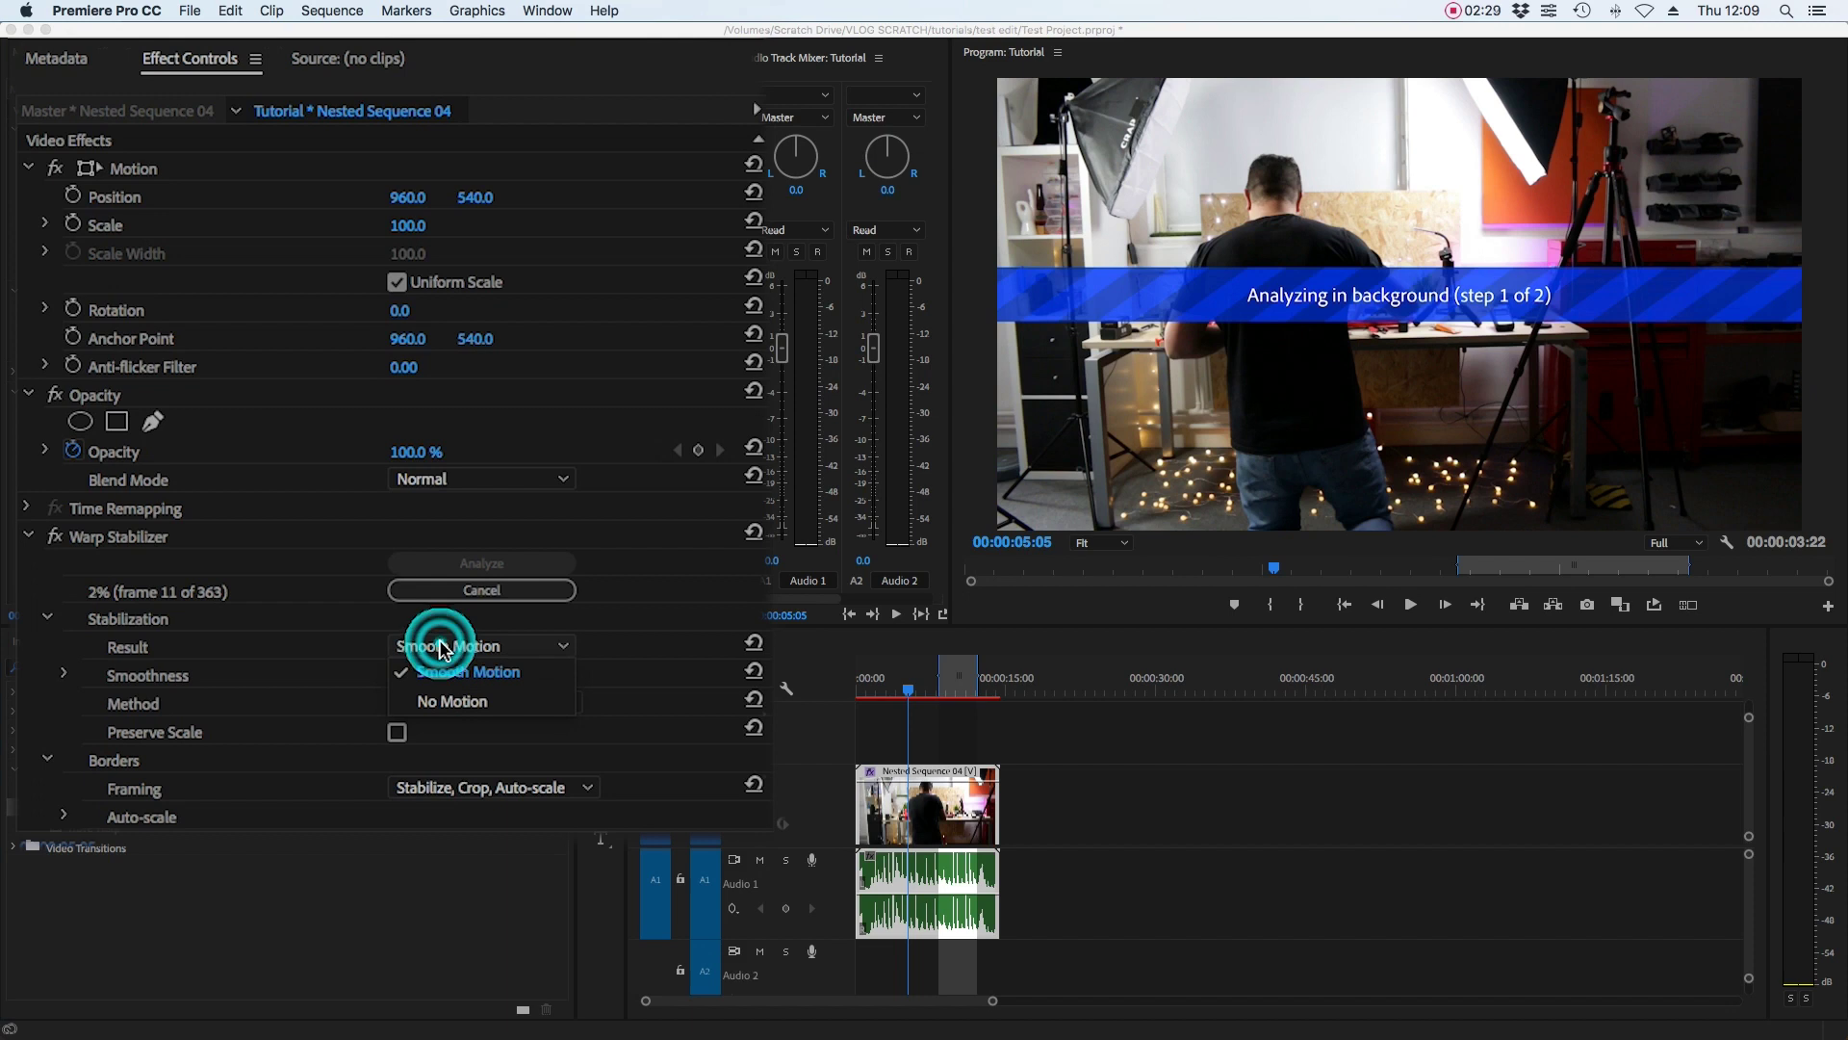
Set Warp Stabilizer Result to No Motion and Method to Position, Scale, Rotation.
left_click(434, 704)
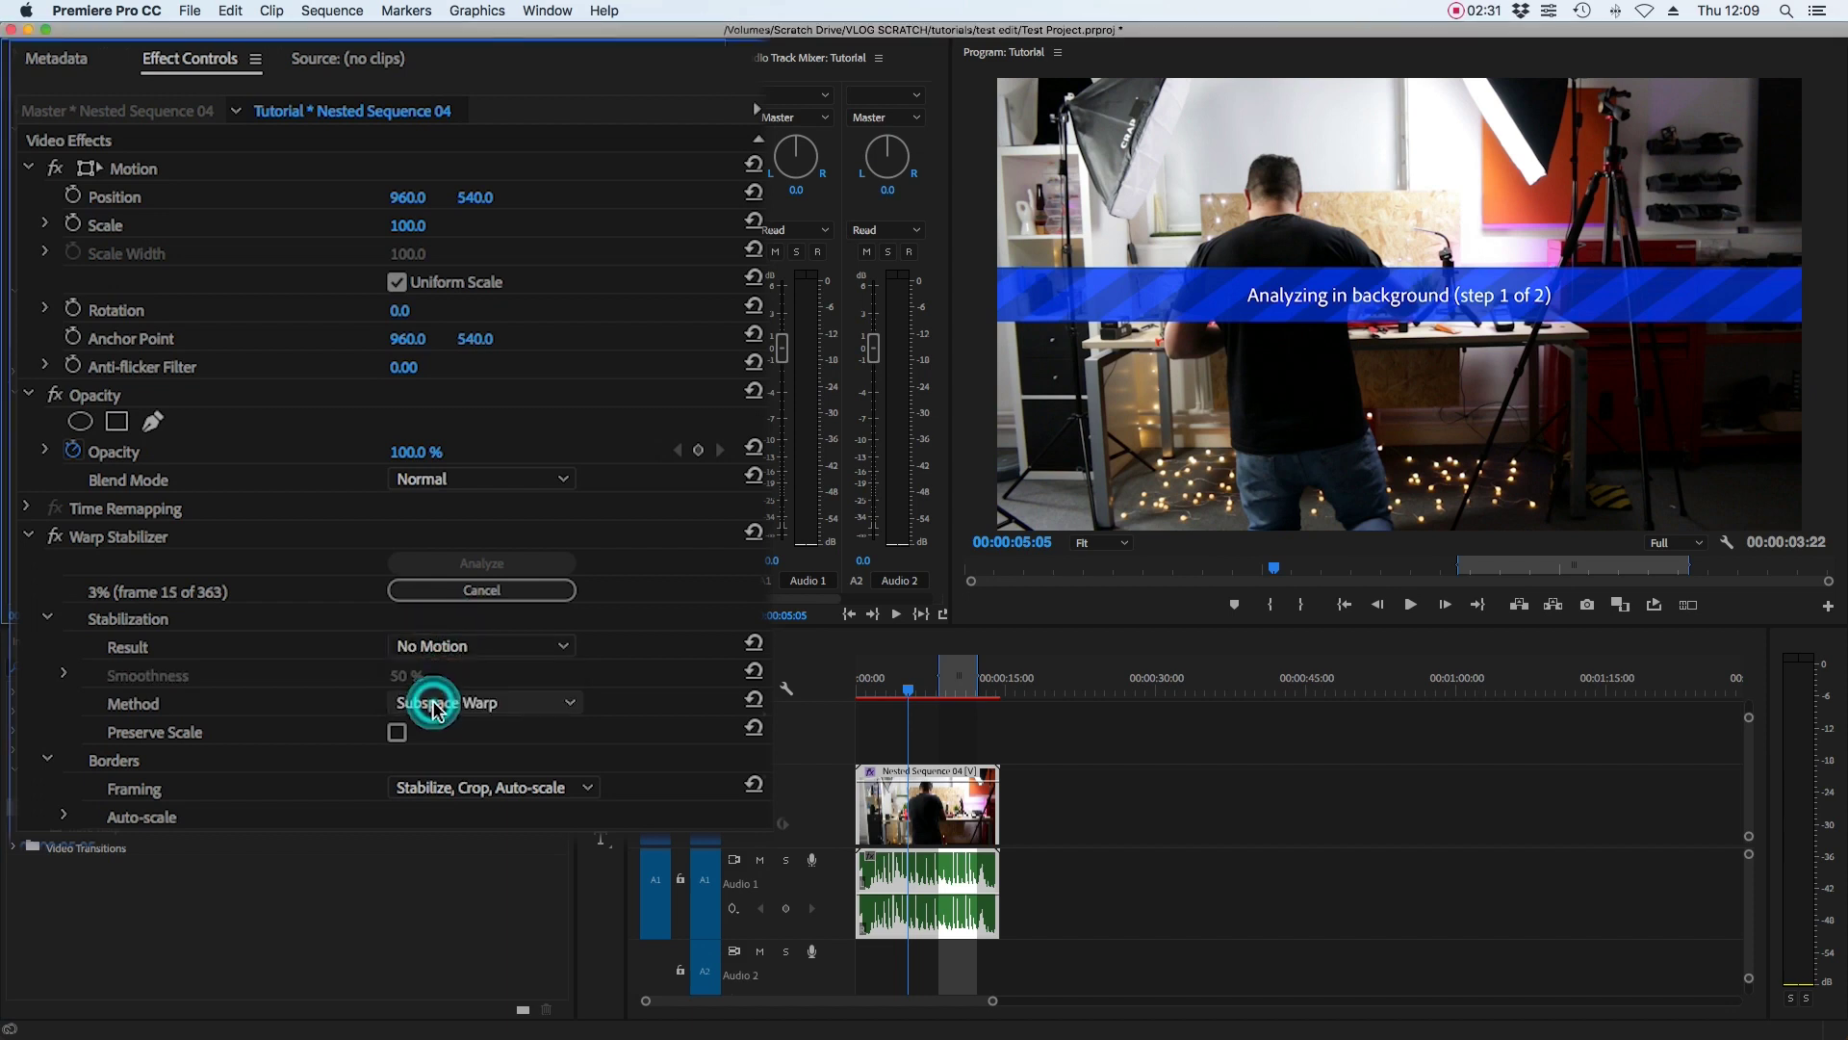
left_click(491, 707)
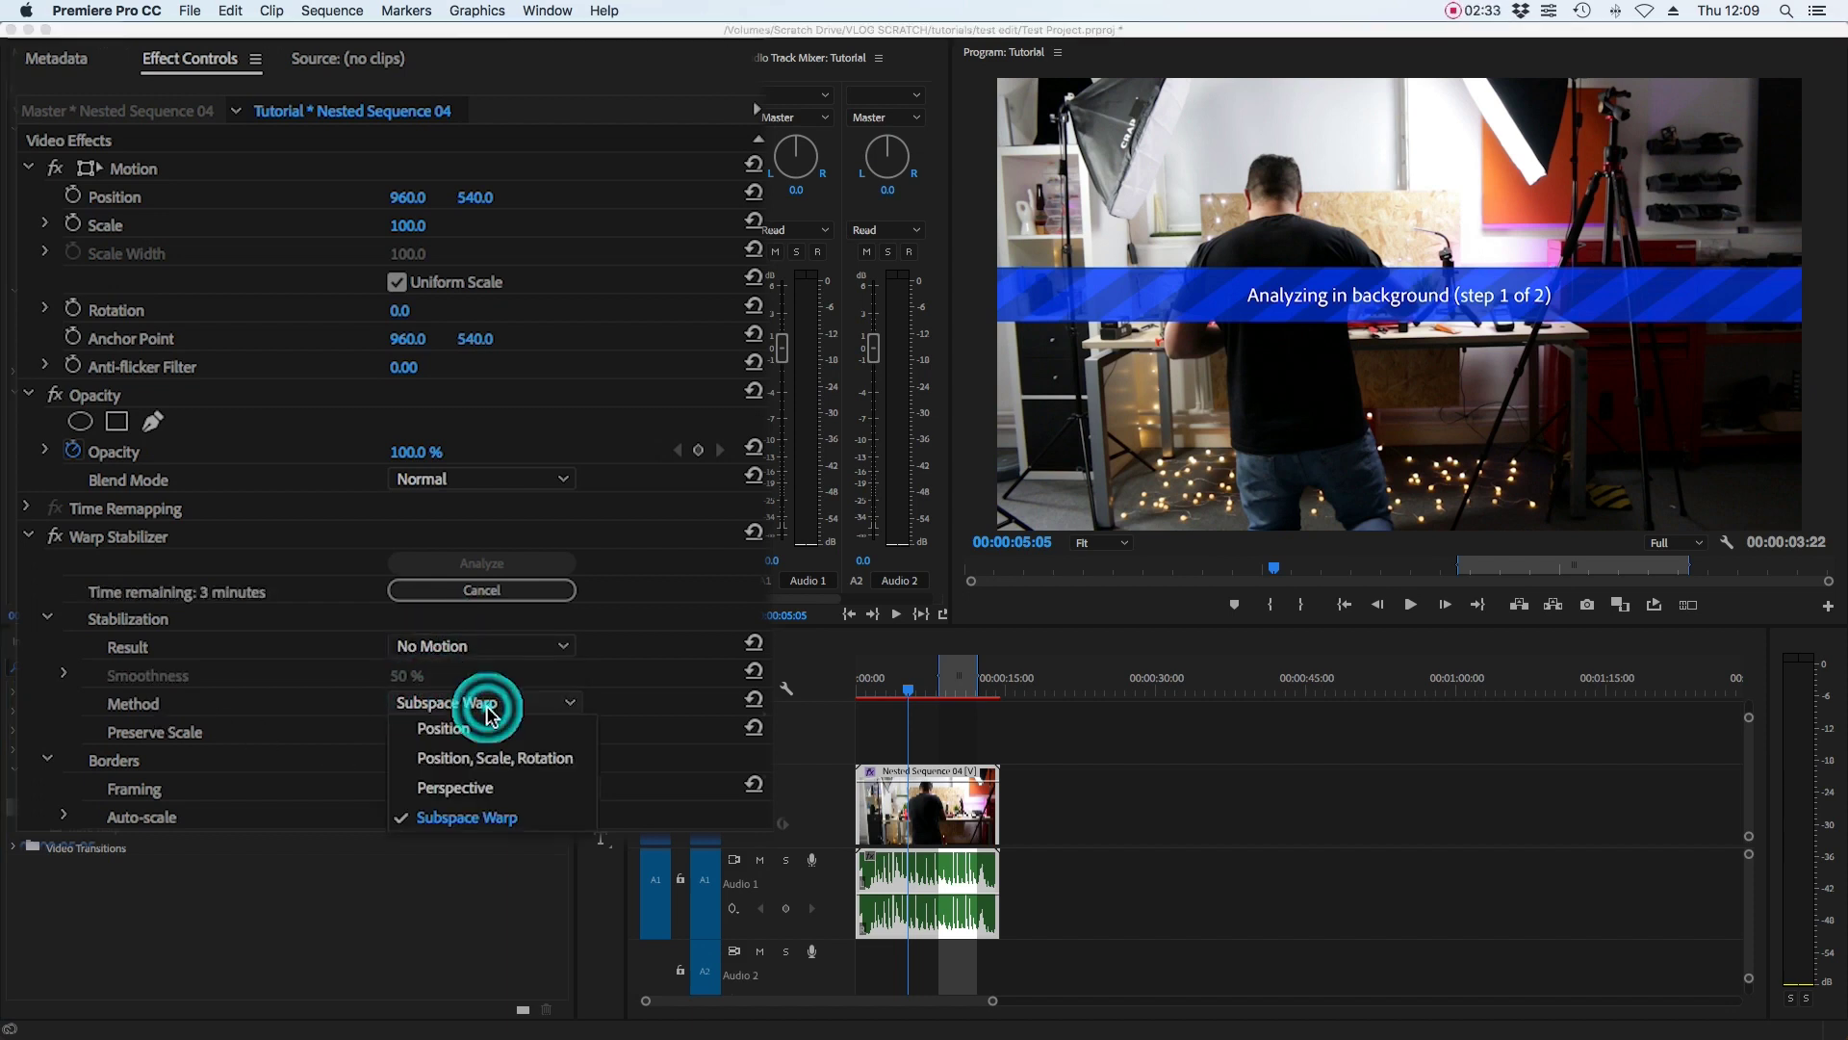
left_click(458, 762)
scroll(188, 679, "down", 4)
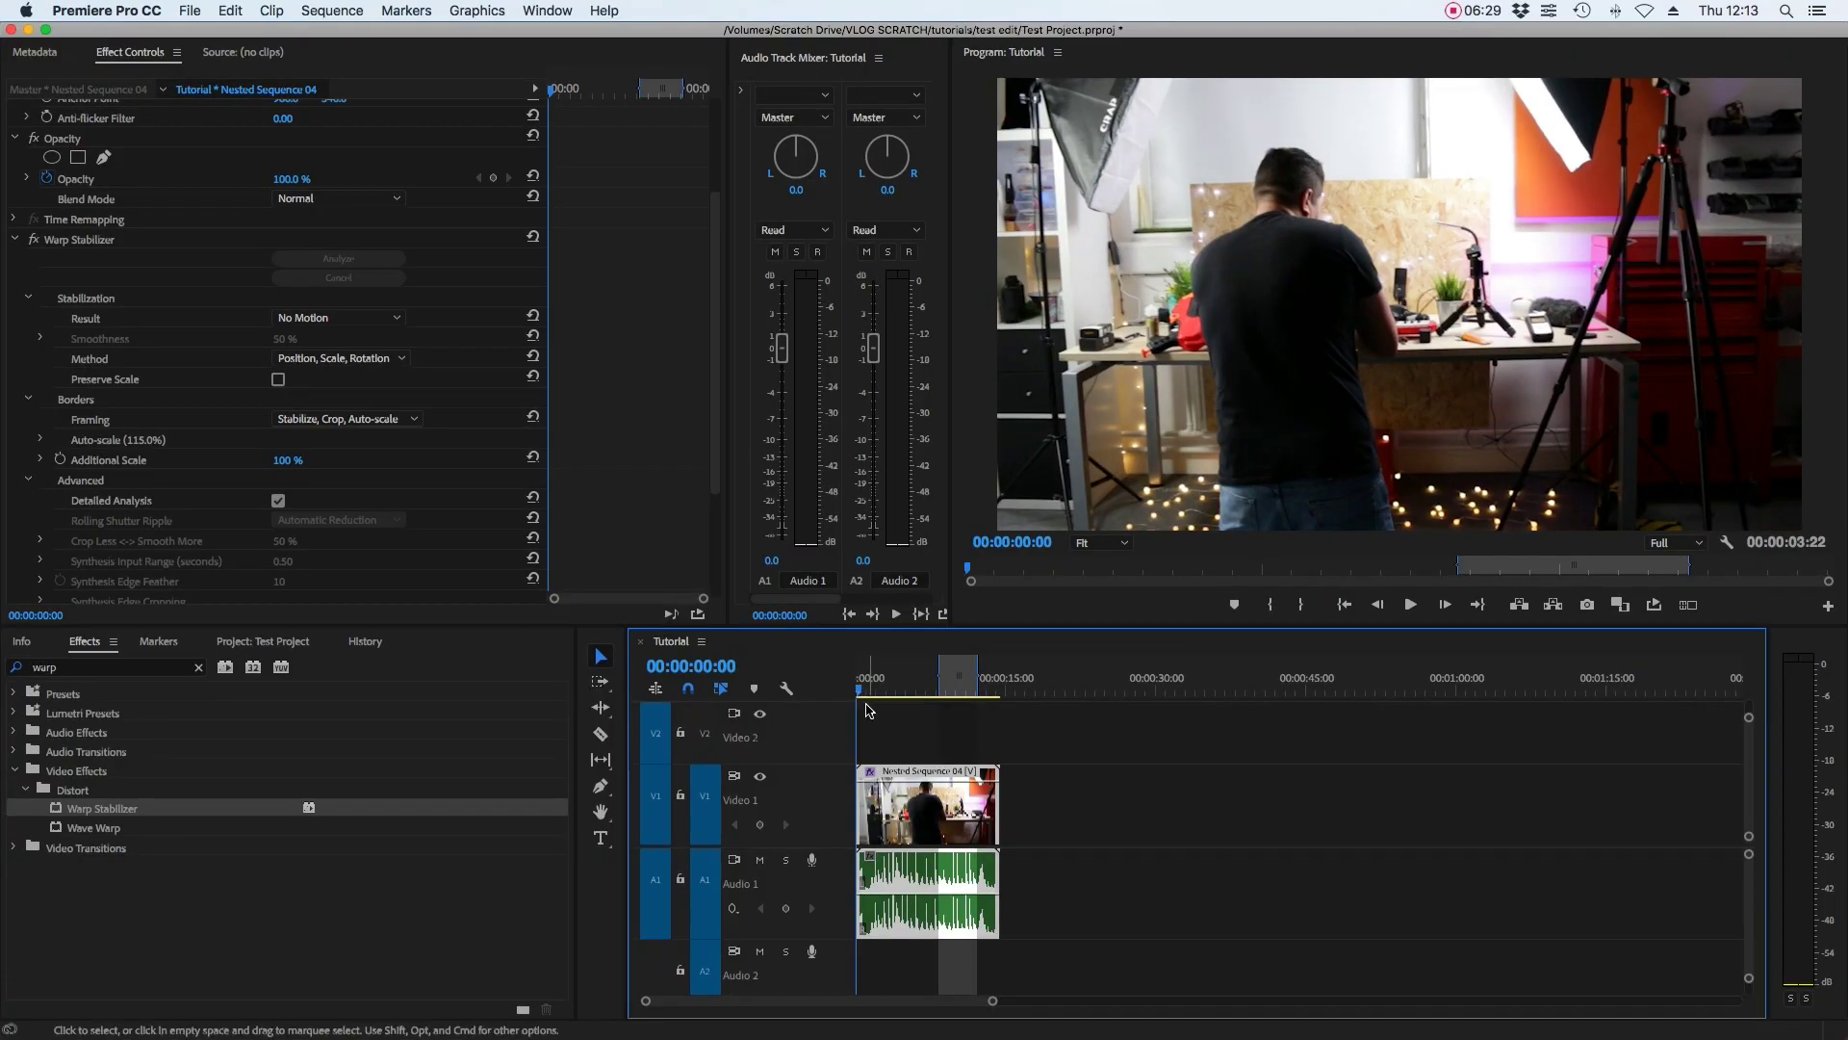
Open the Nested Sequence 04 clip in its own timeline to view its contents.
double_click(937, 813)
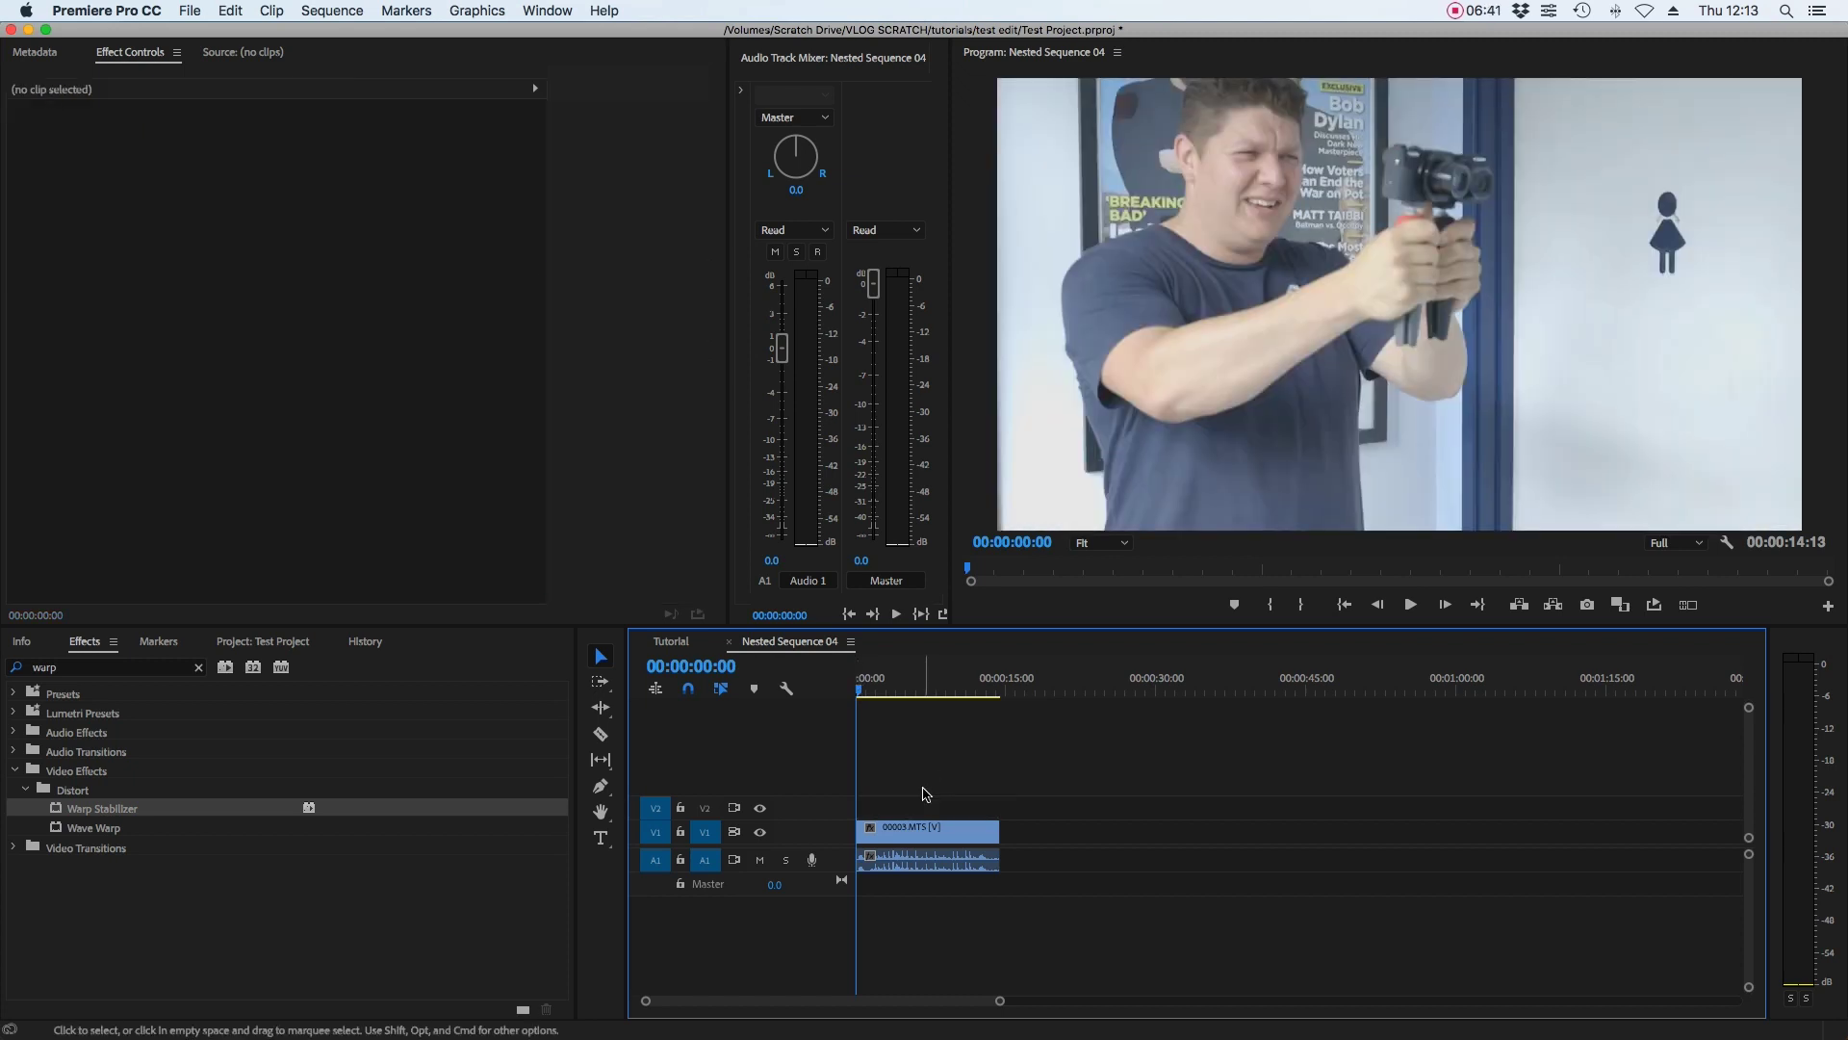
Switch back to the Tutorial sequence and play the stabilized nested clip.
left_click(673, 643)
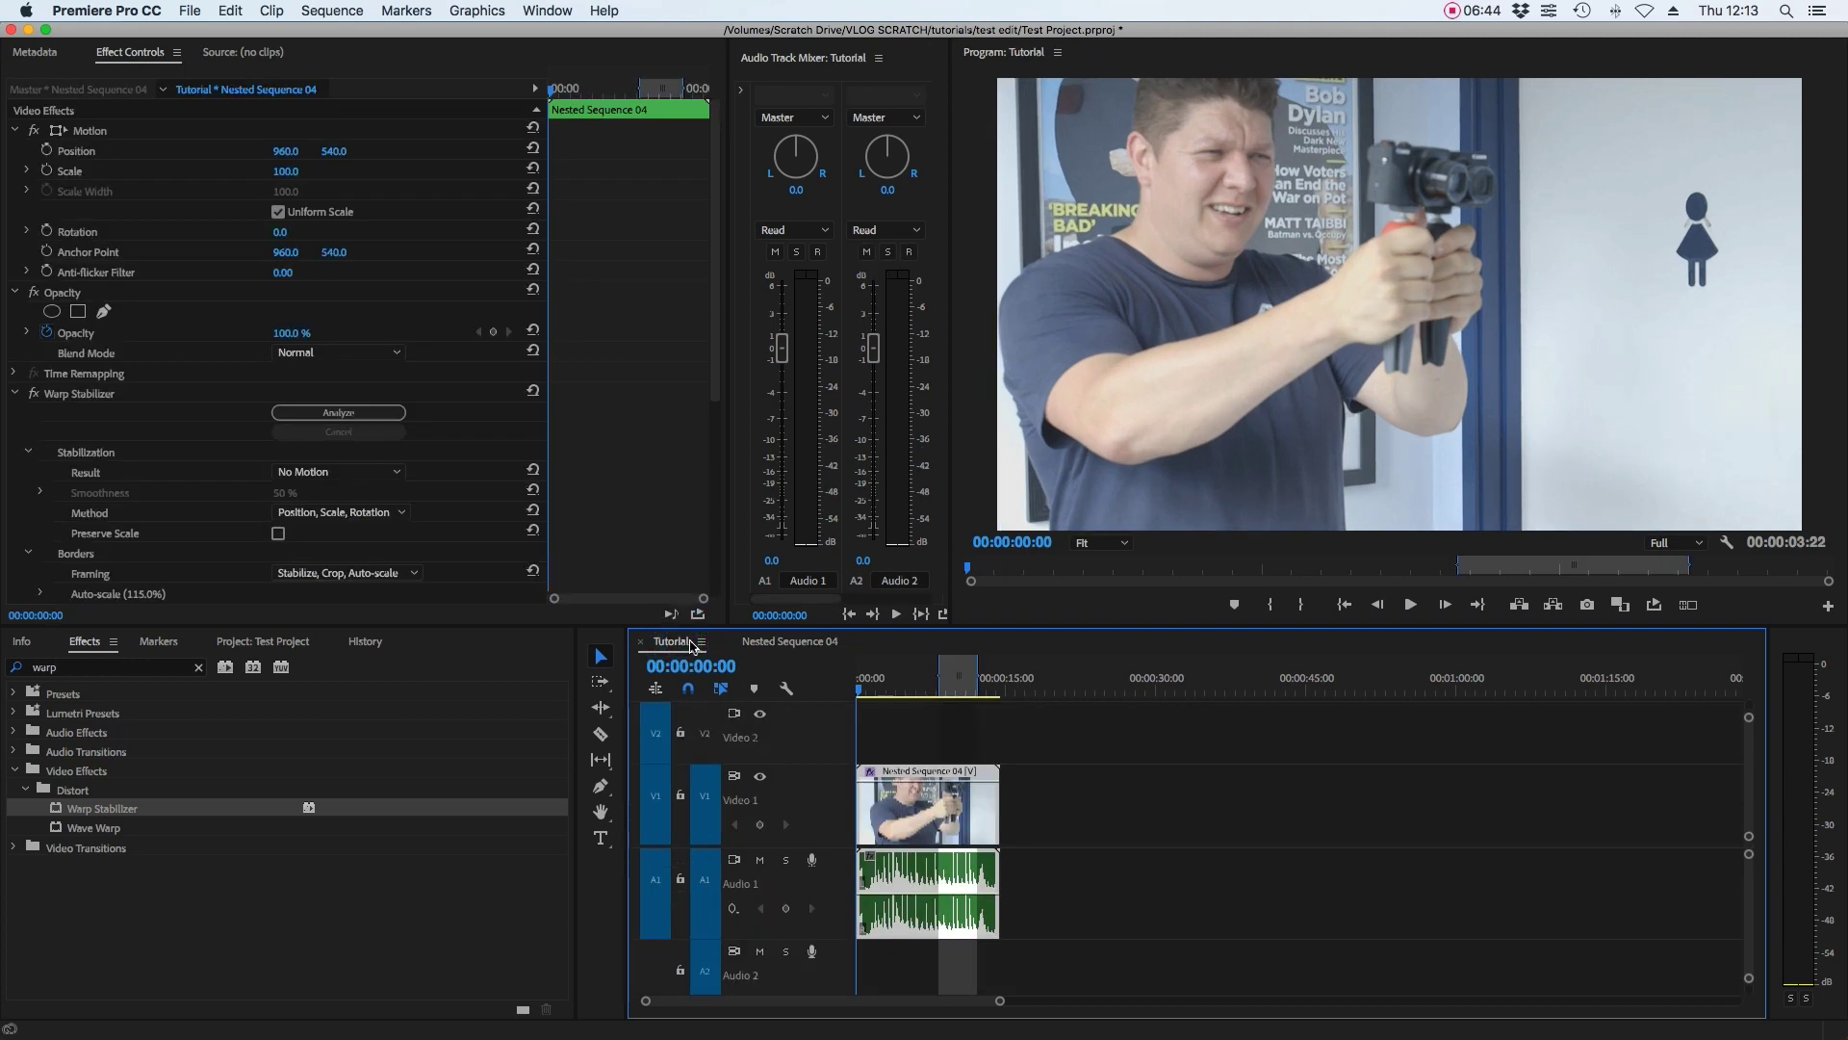
key("space")
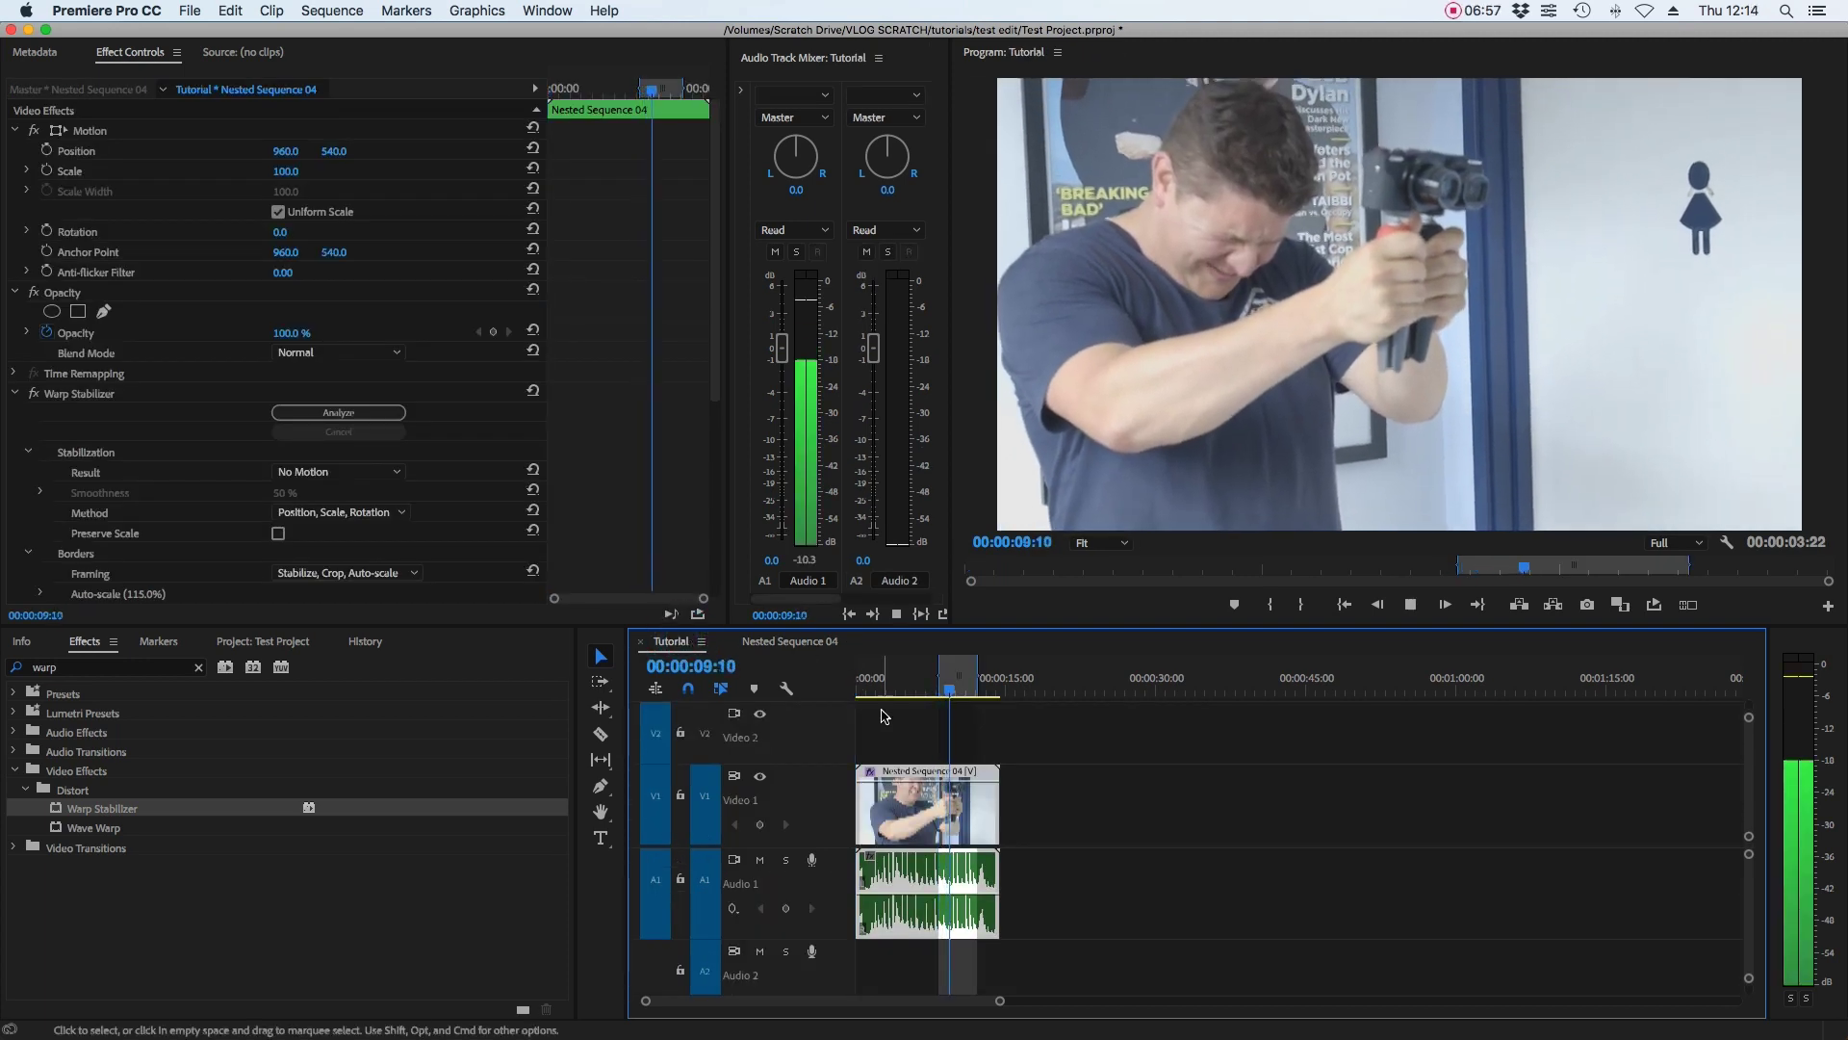